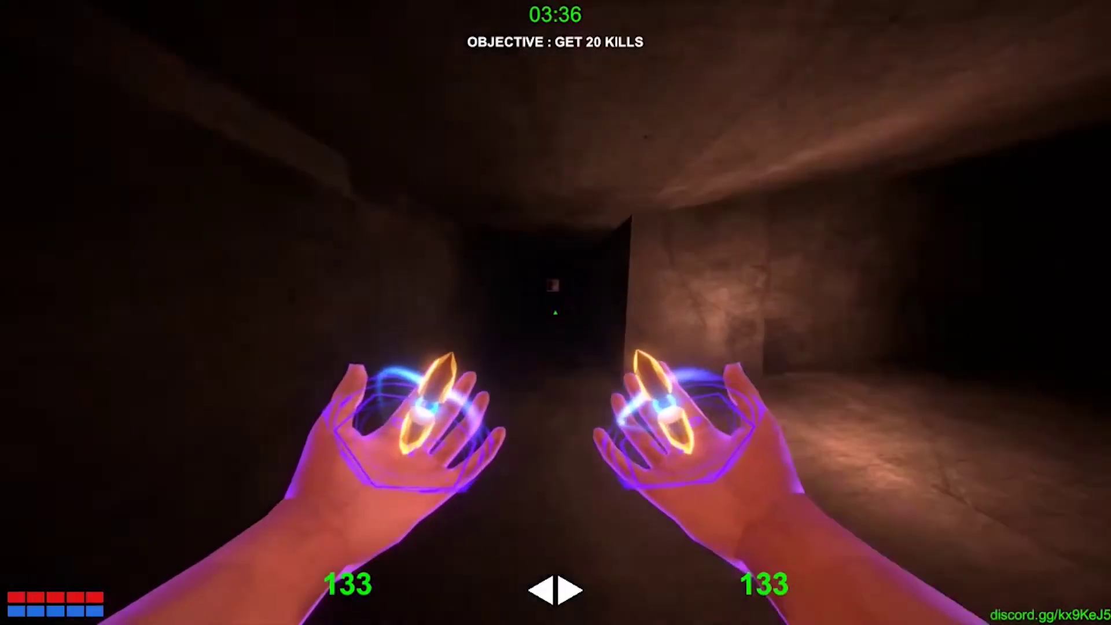
key("w")
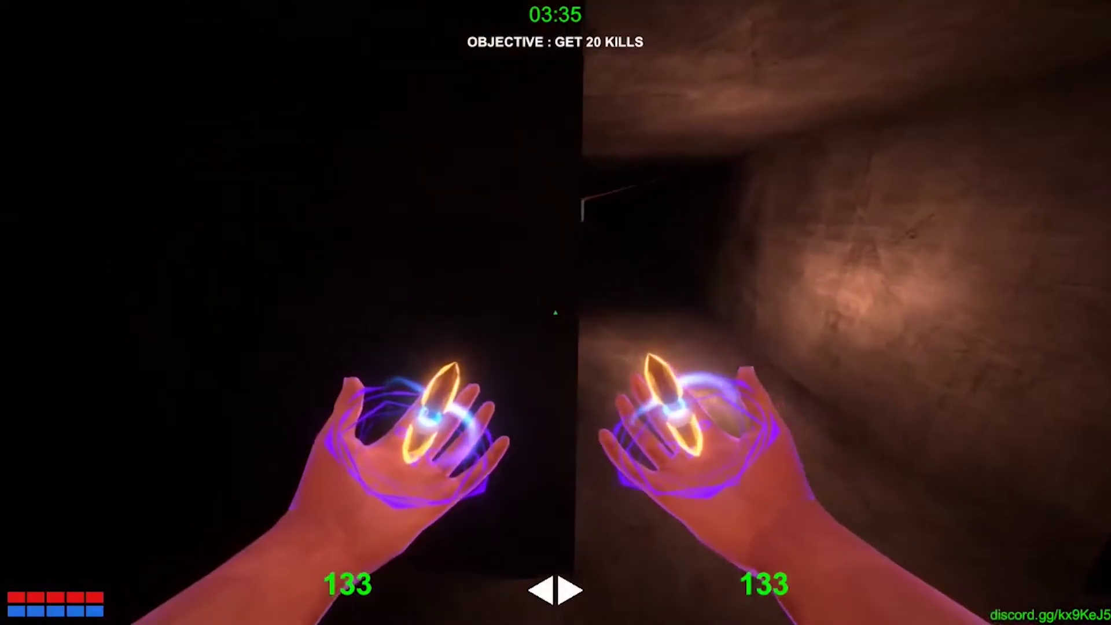
key("w")
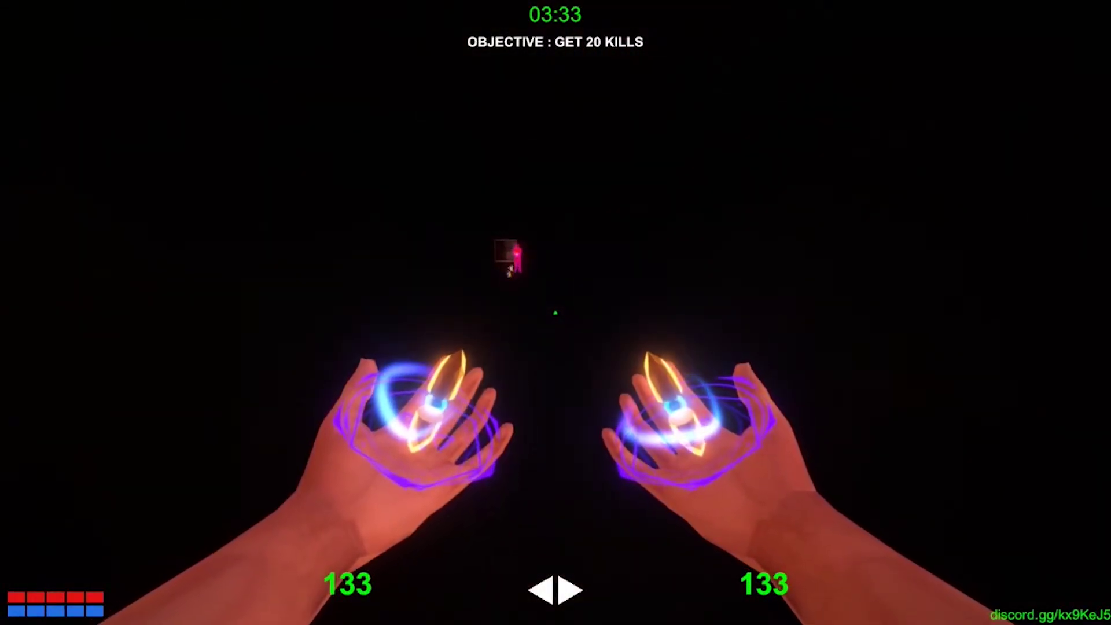
key("w")
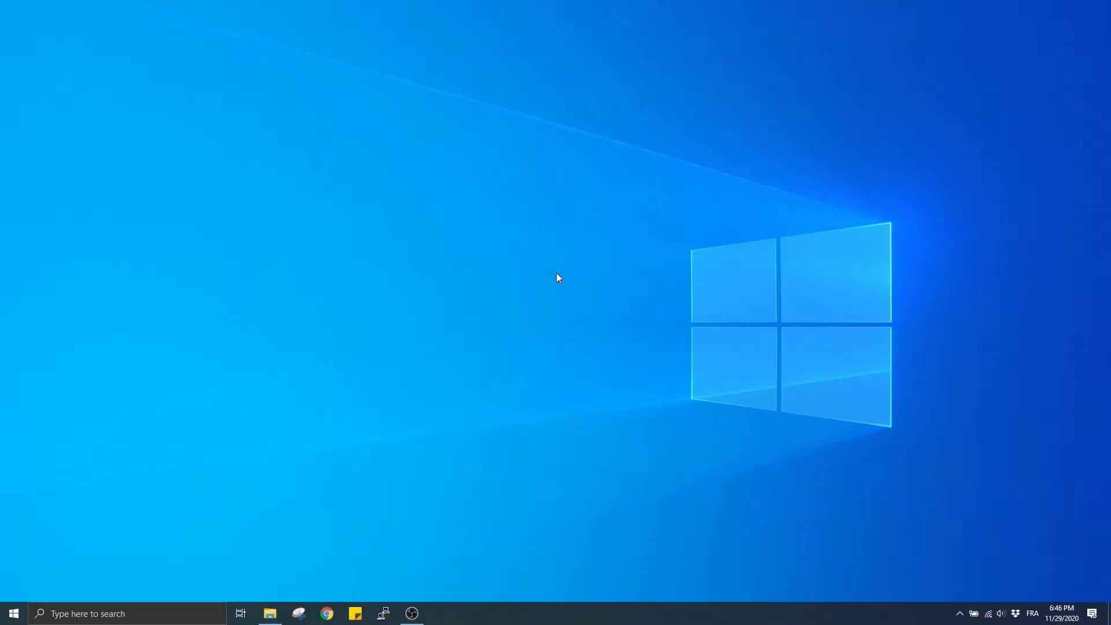
Open the game's Windows folder in File Explorer and create a shortcut to Shattered Runes.exe
left_click(276, 615)
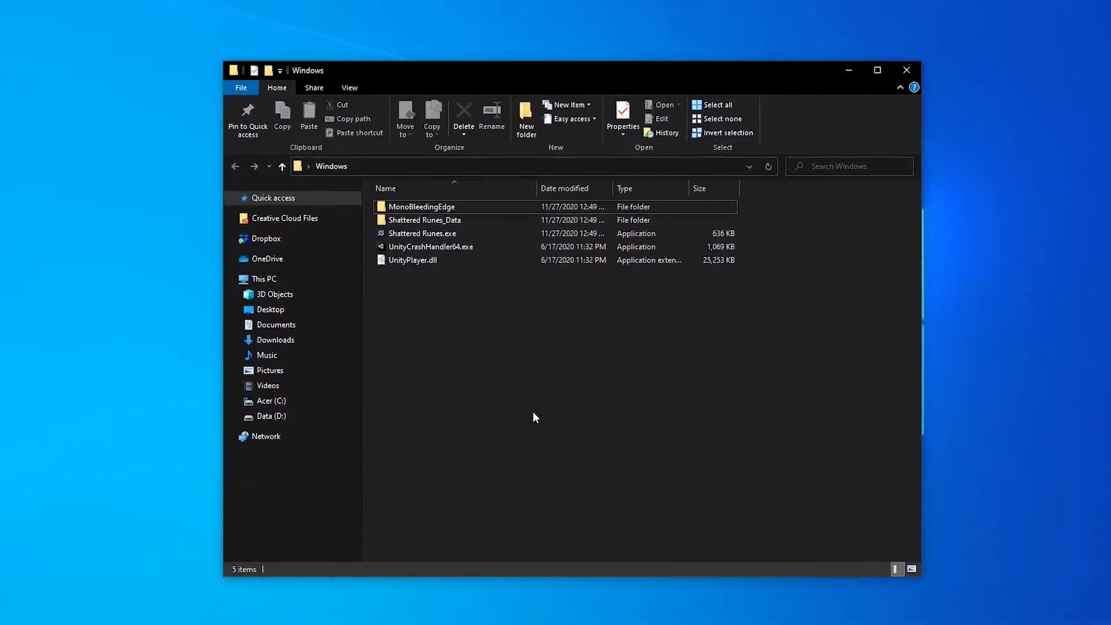
left_click(427, 213)
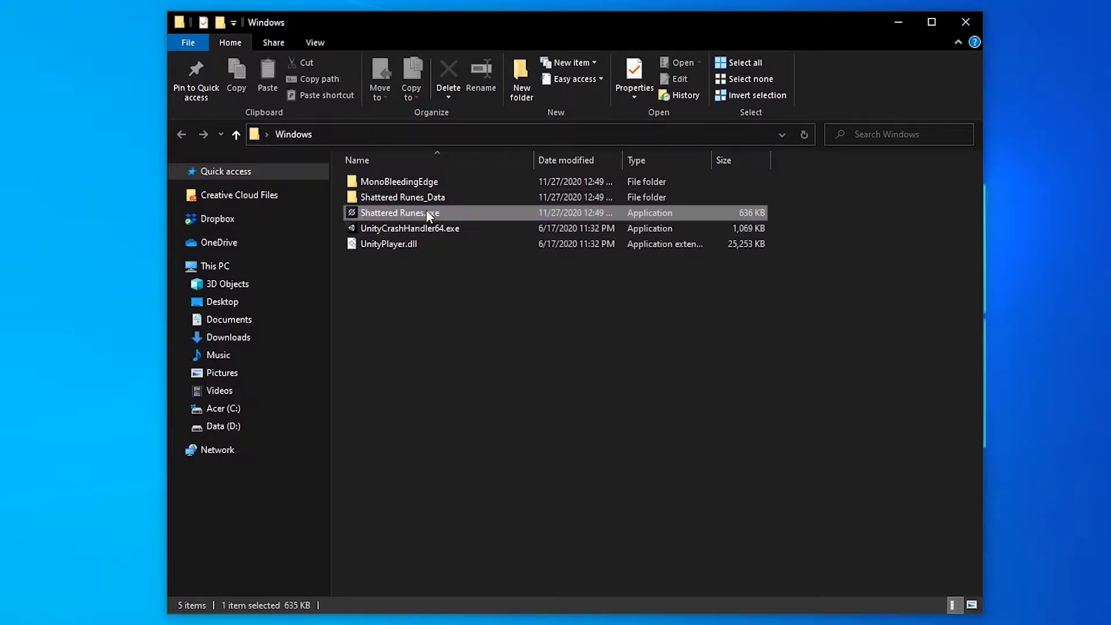
right_click(479, 213)
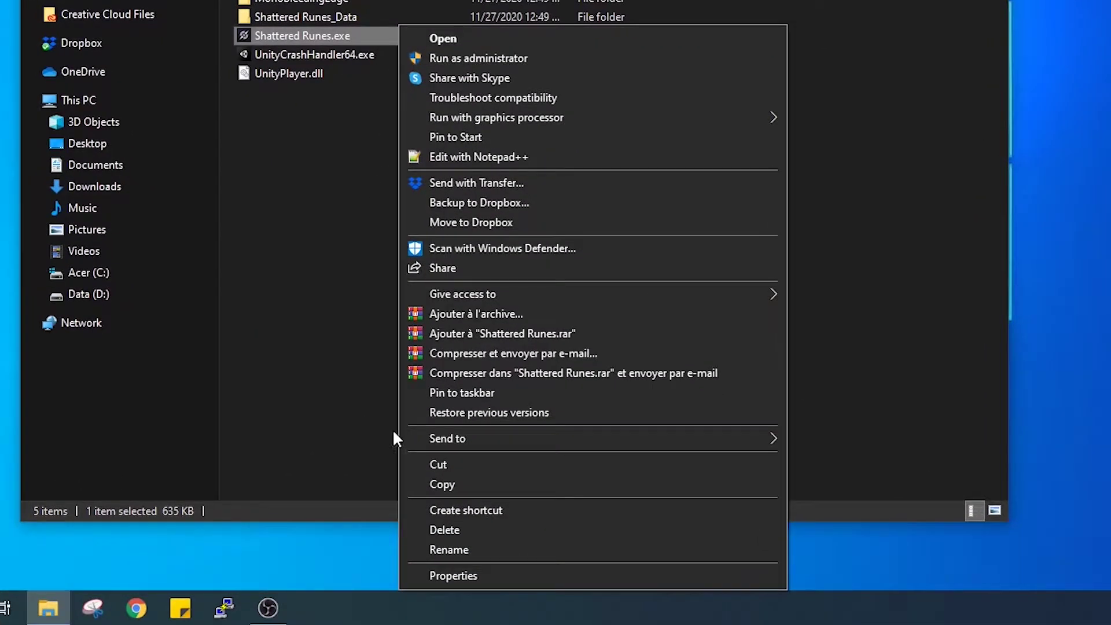
left_click(506, 510)
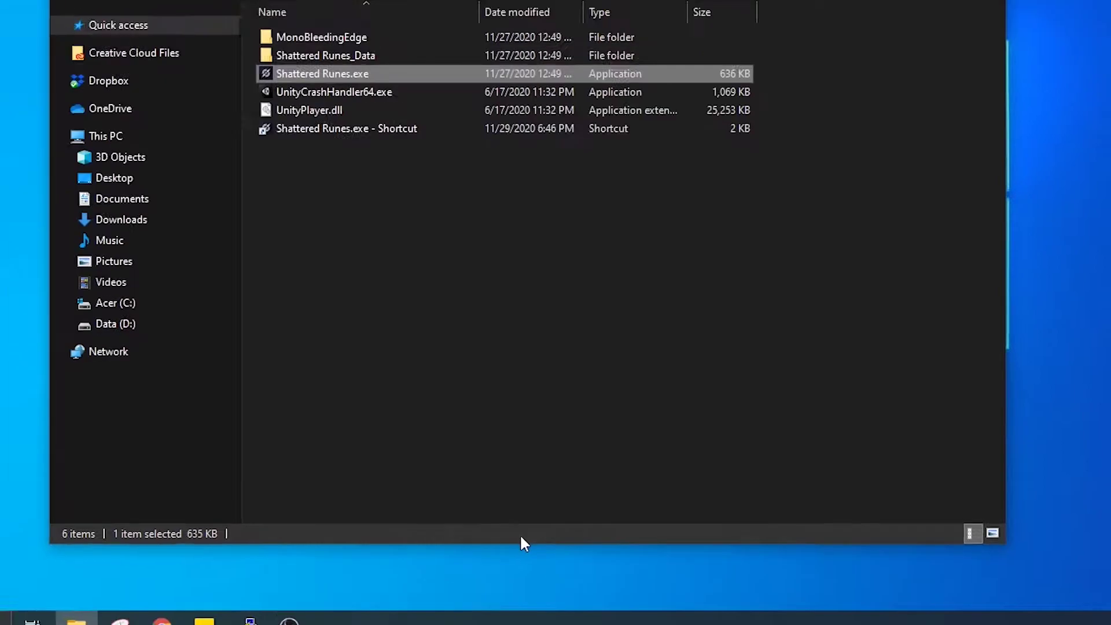
left_click(353, 248)
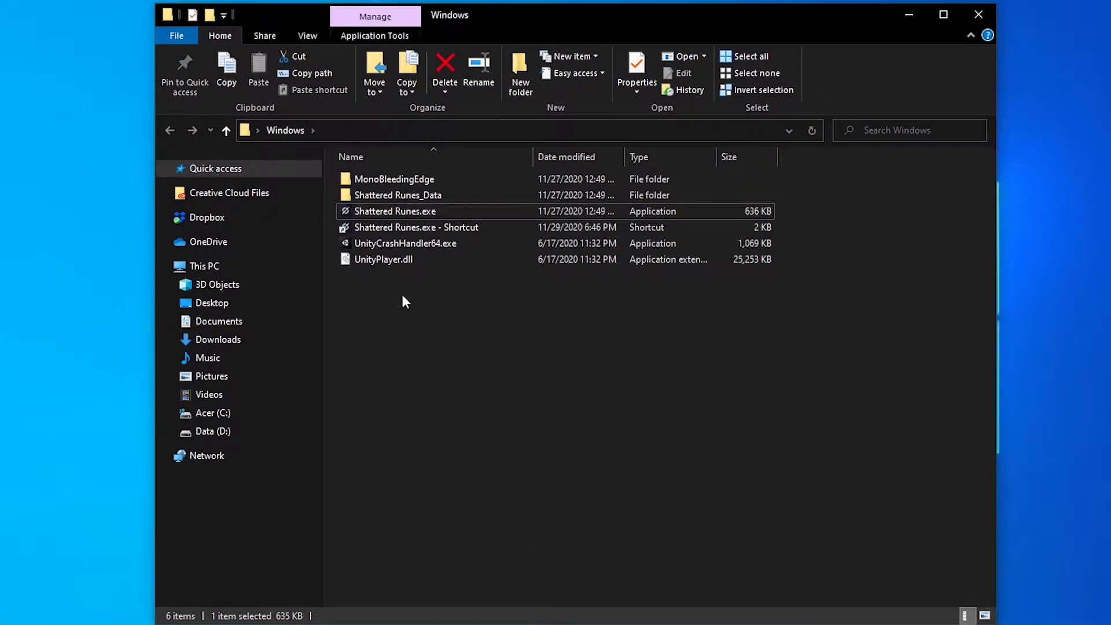
Append the launch arguments "-batchmode -nographics +server myserver" to the target of the Shattered Runes.exe shortcut and apply the change
right_click(482, 227)
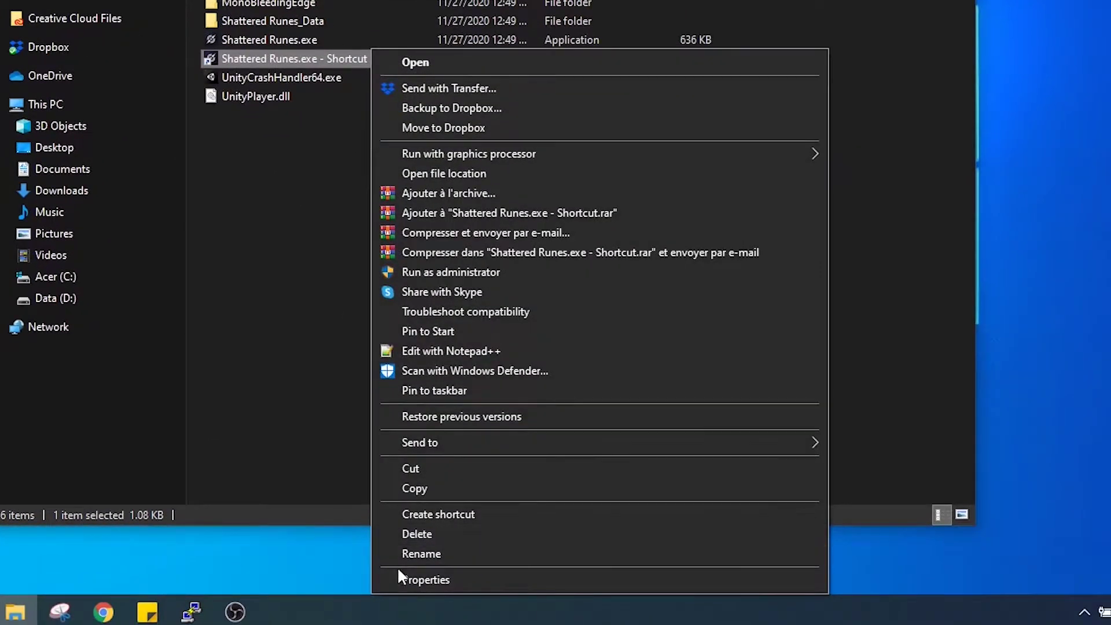
left_click(442, 581)
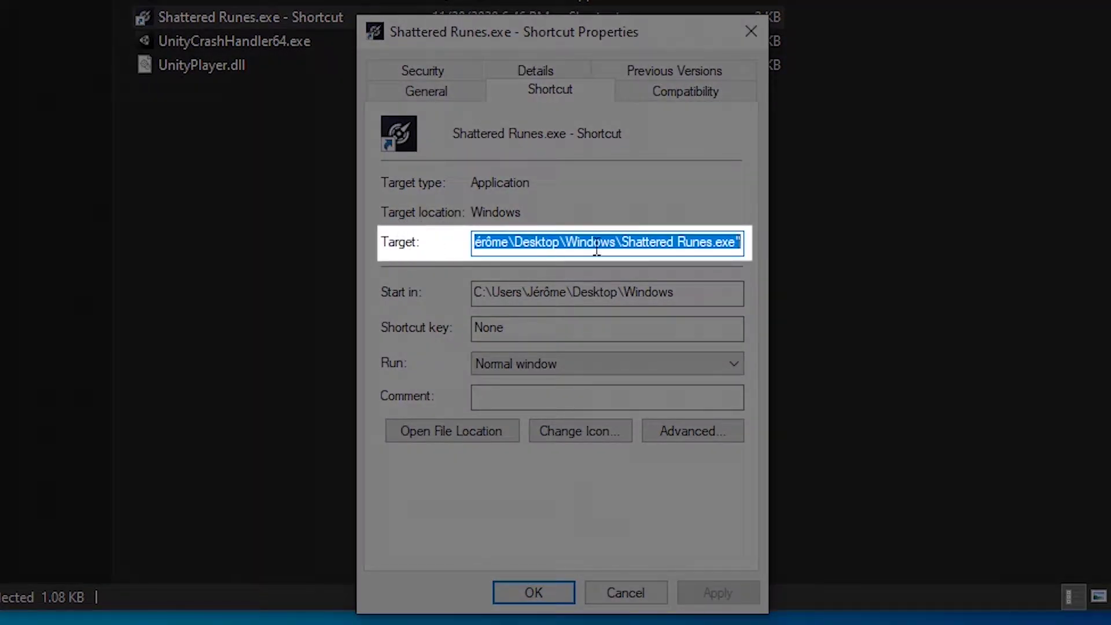
left_click(742, 243)
type("-batc")
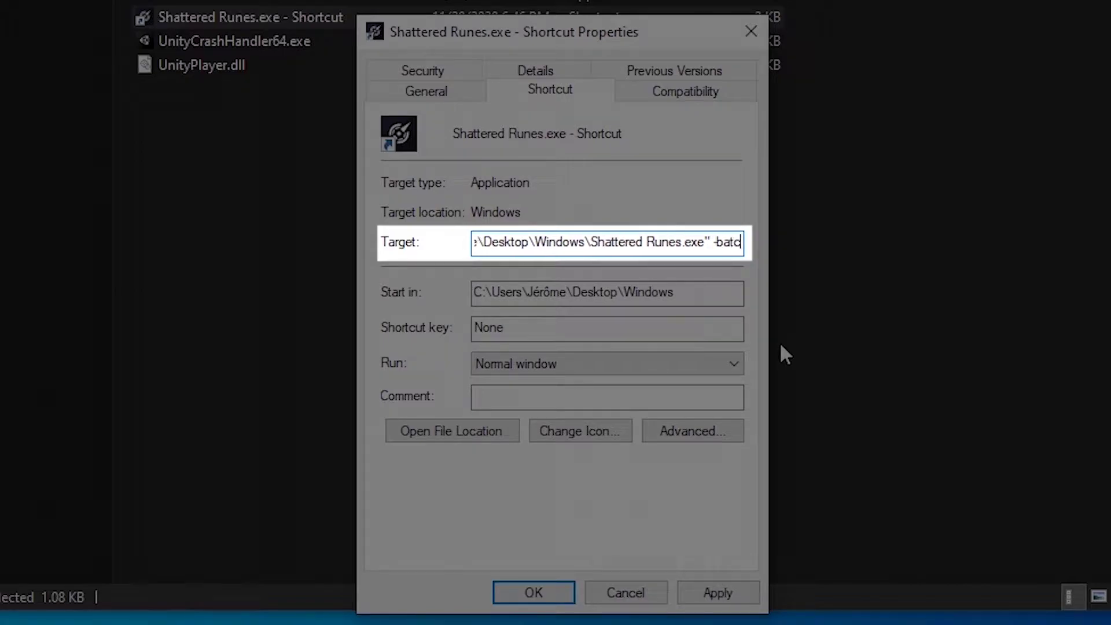
type("hmode -")
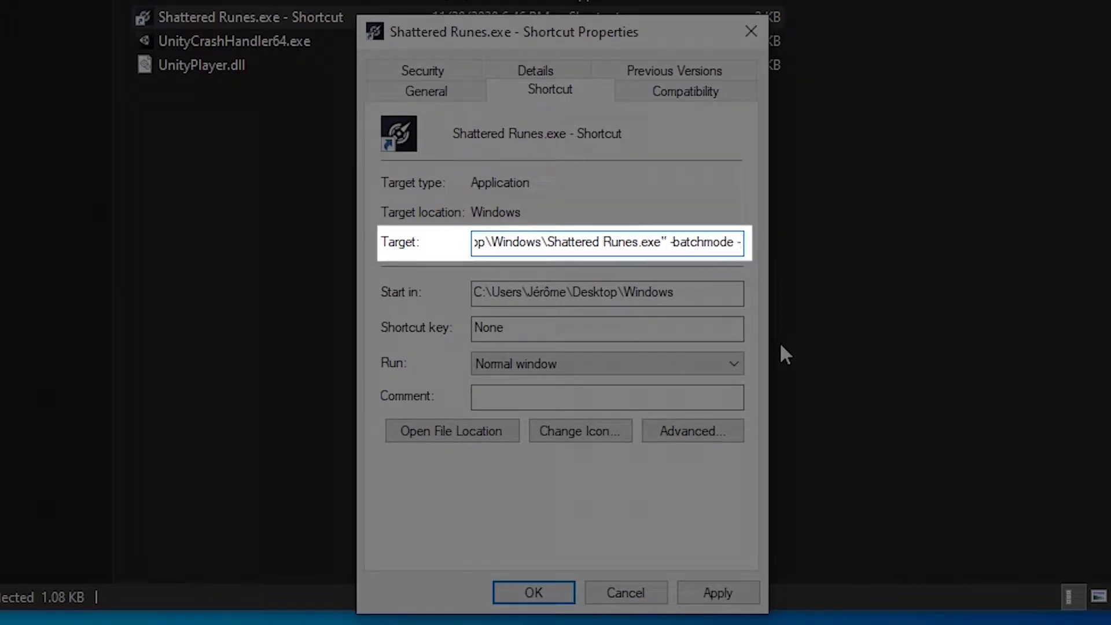
type("nographics")
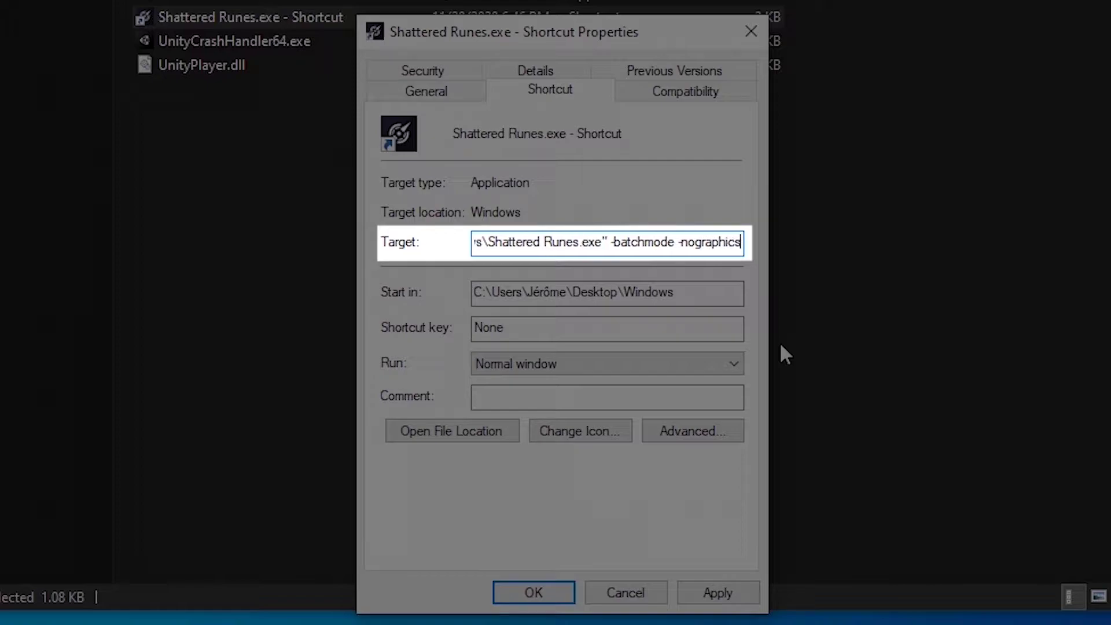
type(" -server")
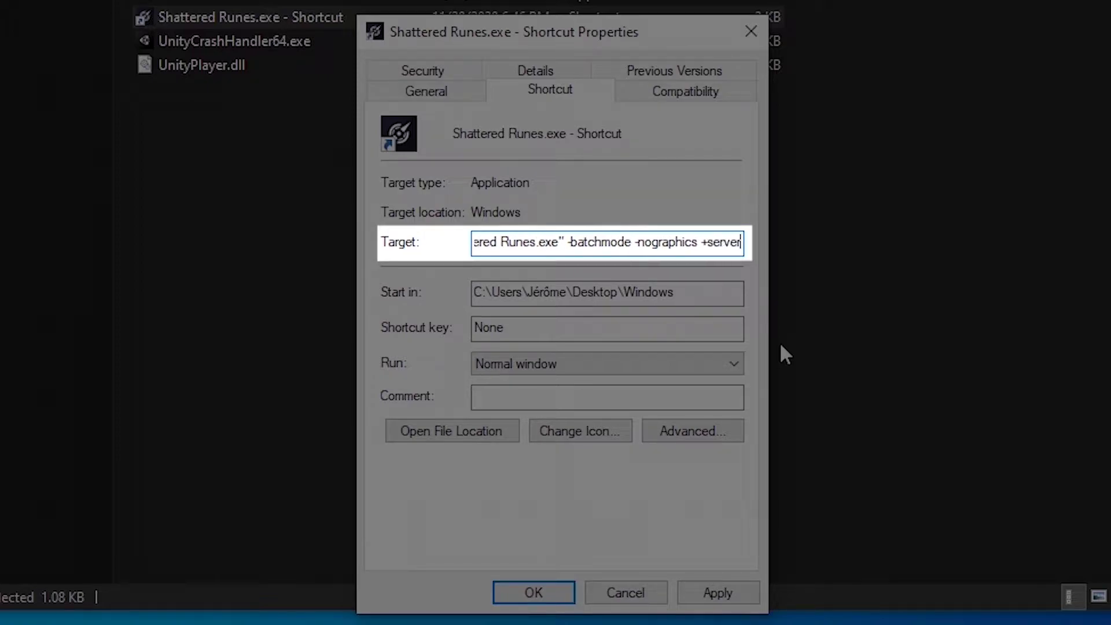
type(" myserver")
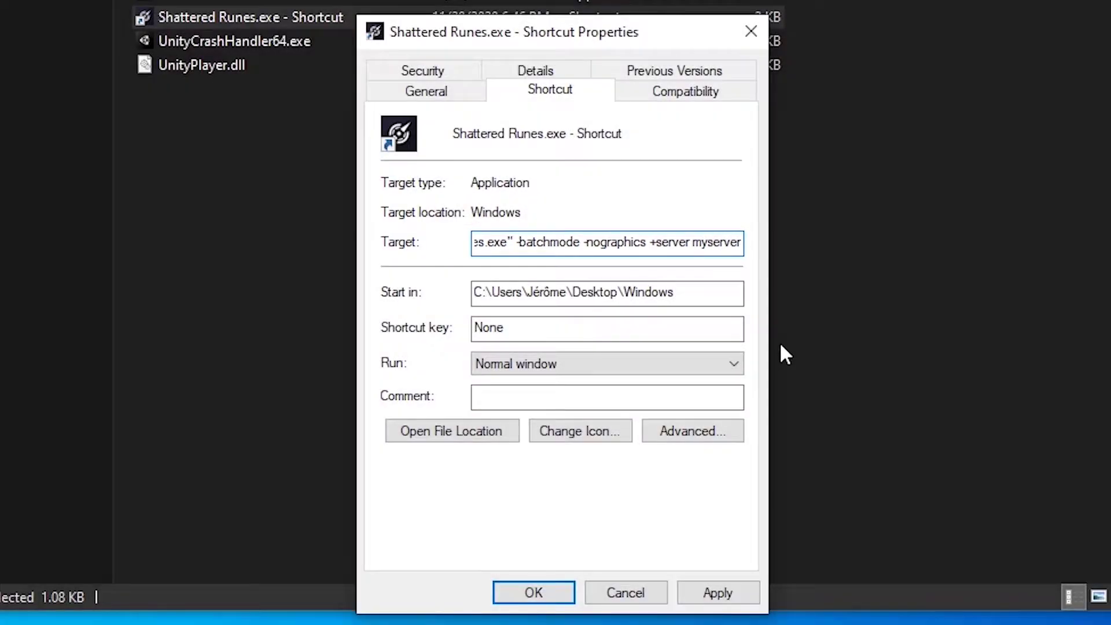
left_click(717, 595)
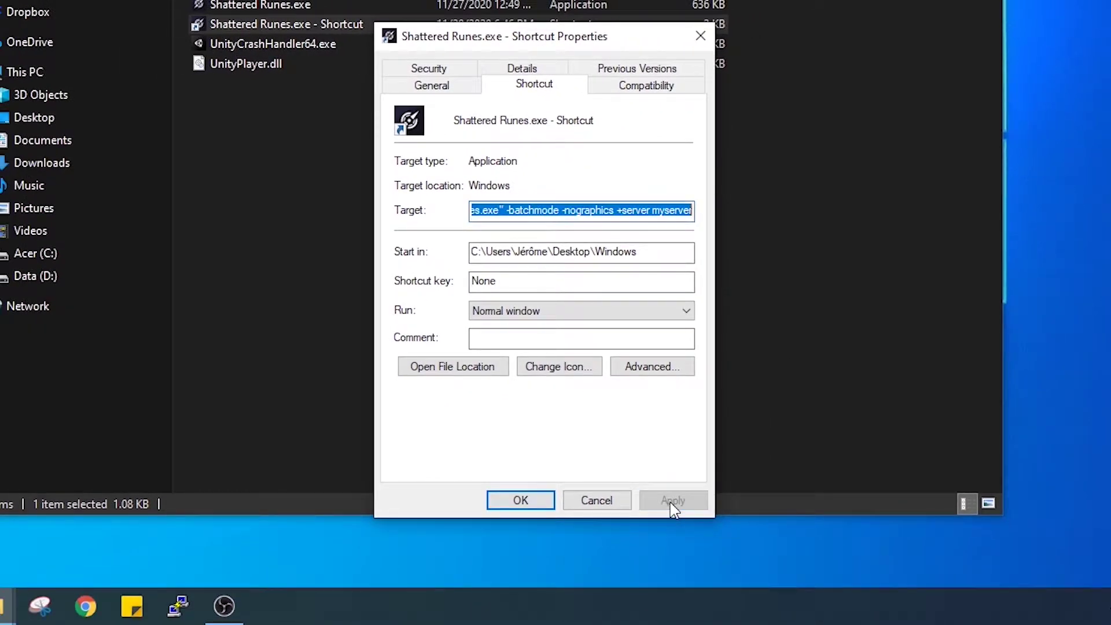
left_click(519, 501)
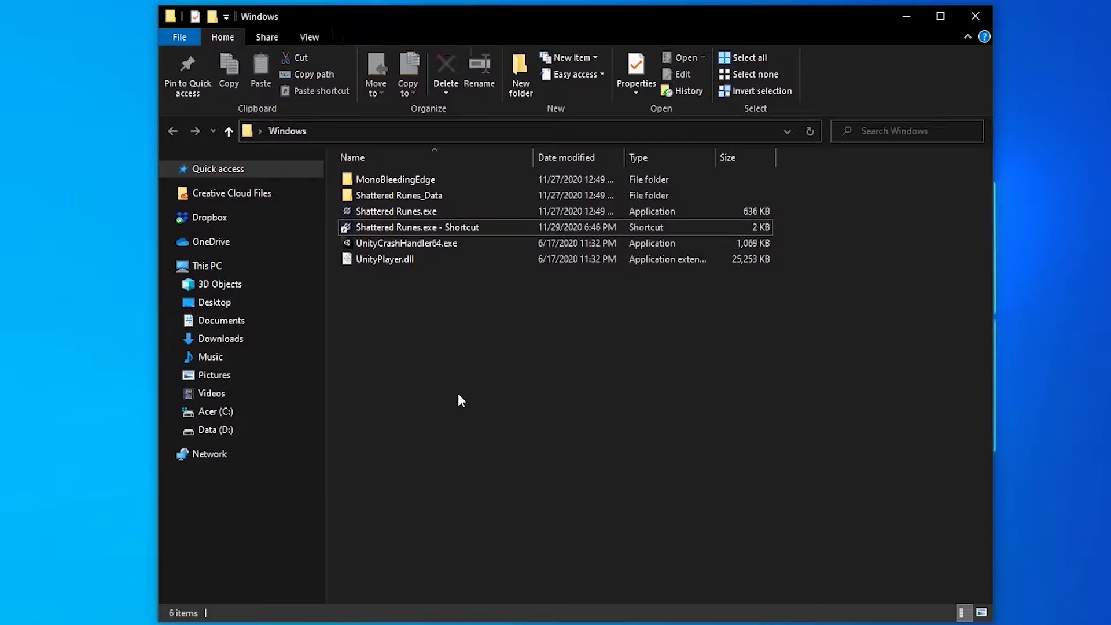
Rename the Shattered Runes.exe shortcut to "myserver"
right_click(475, 227)
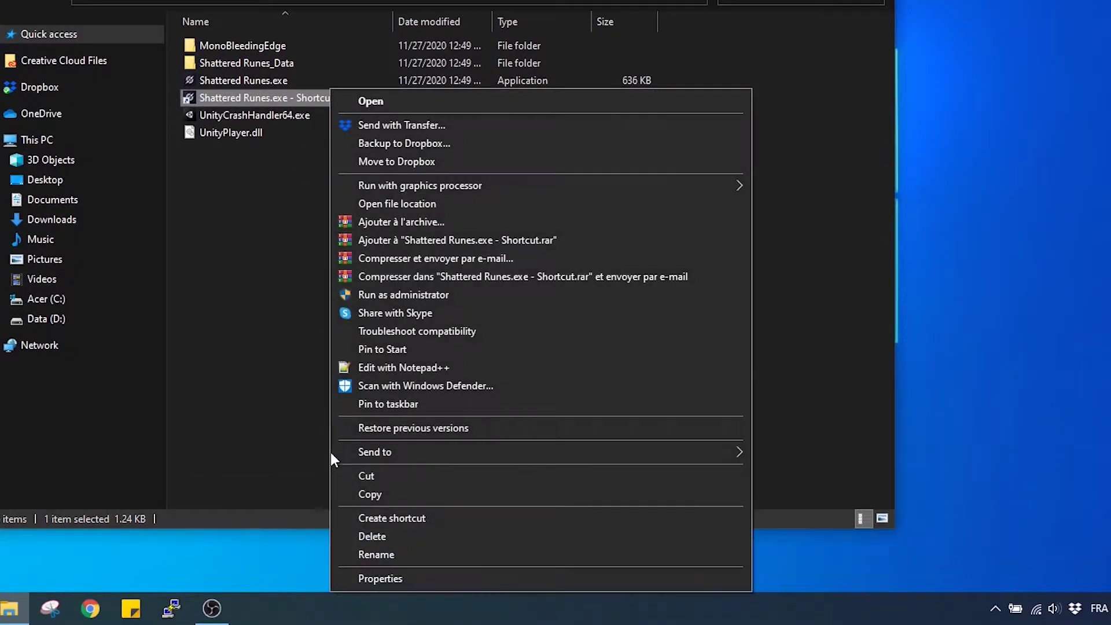
left_click(378, 553)
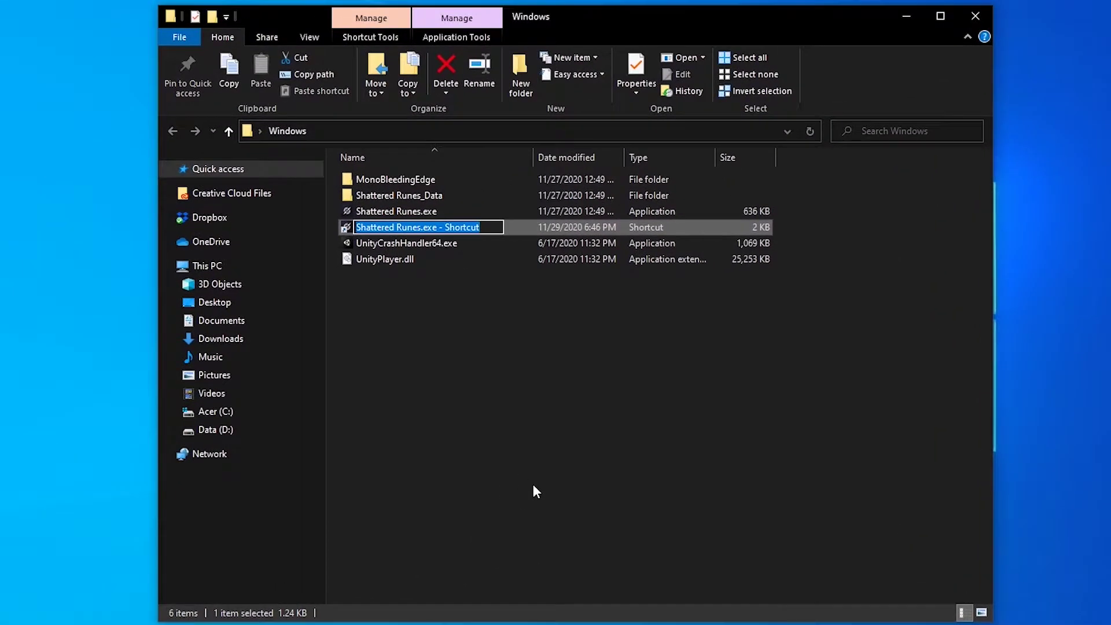
type("myserver")
key("Return")
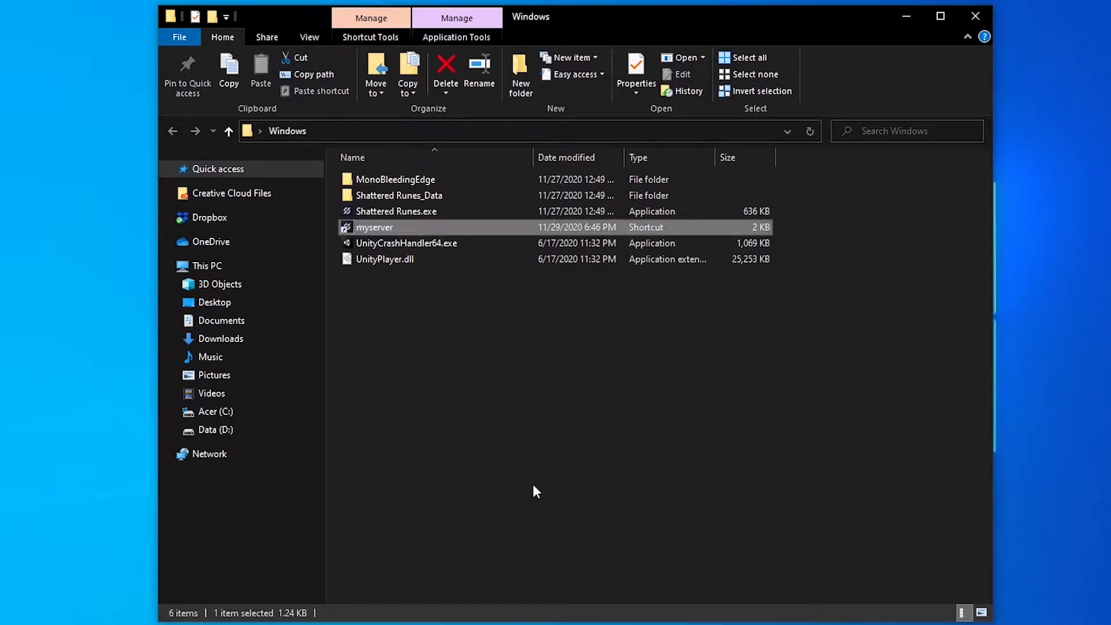
left_click(533, 486)
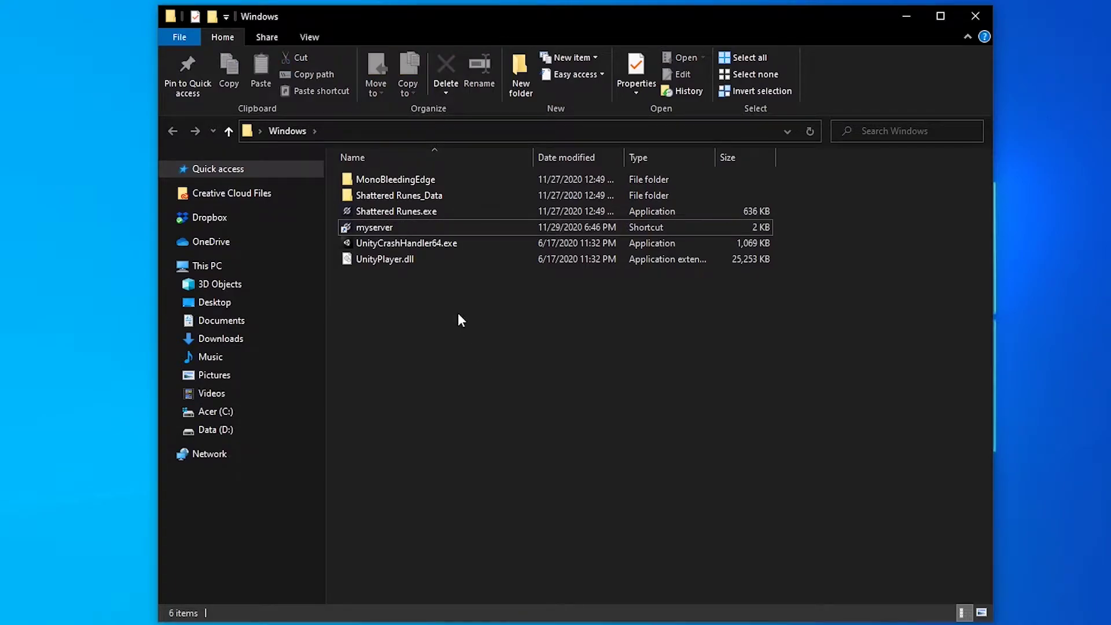
Start the server from the myserver shortcut and move its console window off the folder's file list
right_click(387, 227)
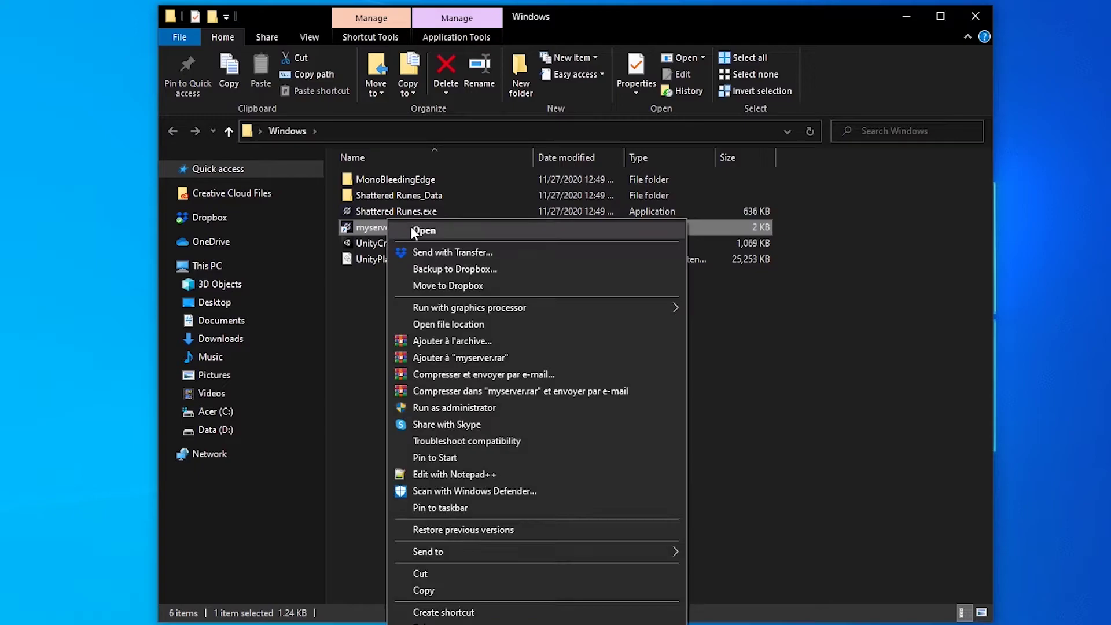
left_click(423, 230)
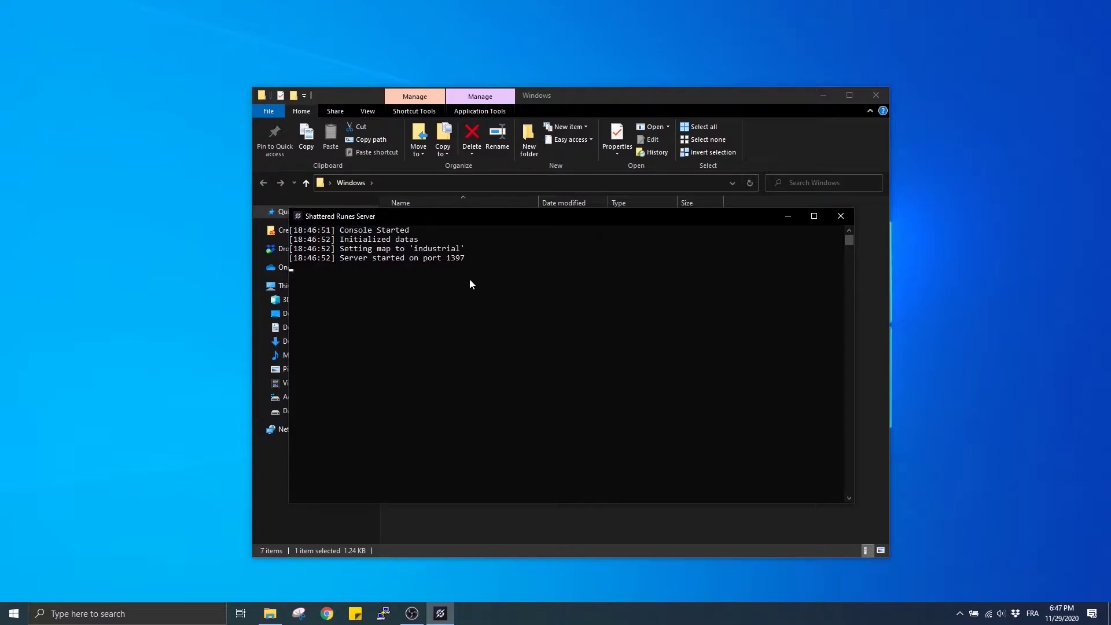
left_click_drag(394, 218, 110, 211)
Launch Shattered Runes.exe and connect to the local server at IP 127.0.0.1, port 1397
left_click(647, 363)
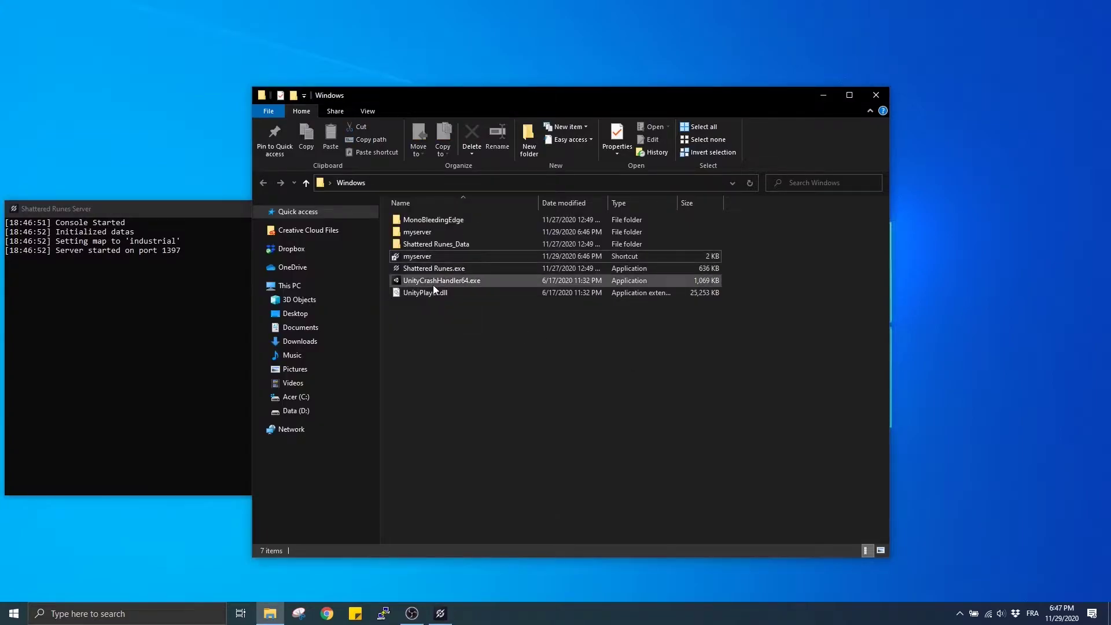
left_click(422, 270)
double_click(422, 270)
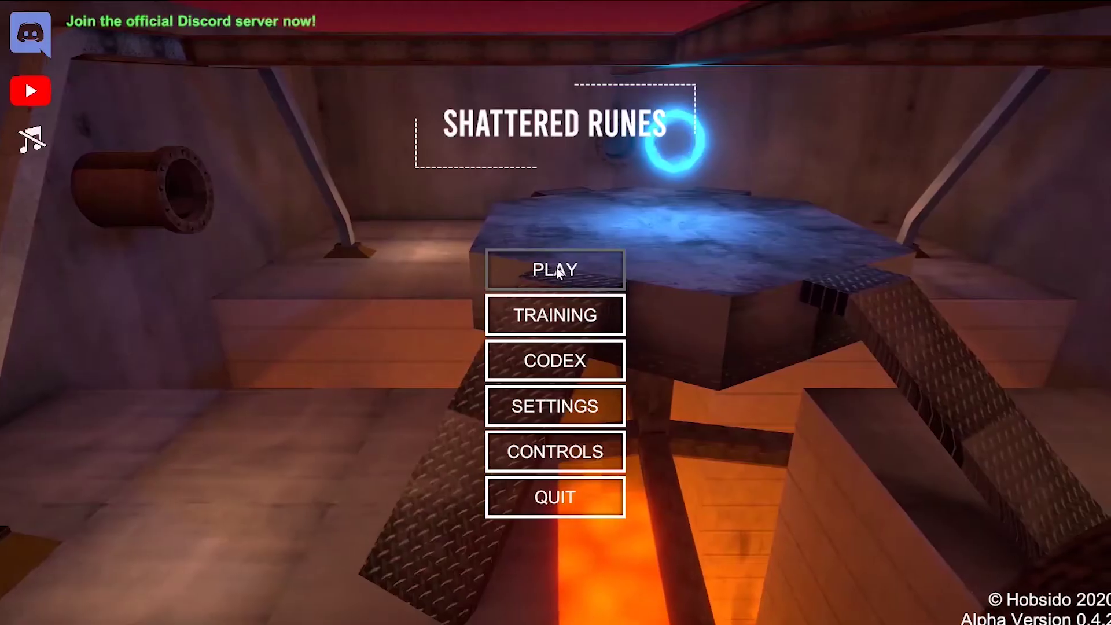
left_click(559, 272)
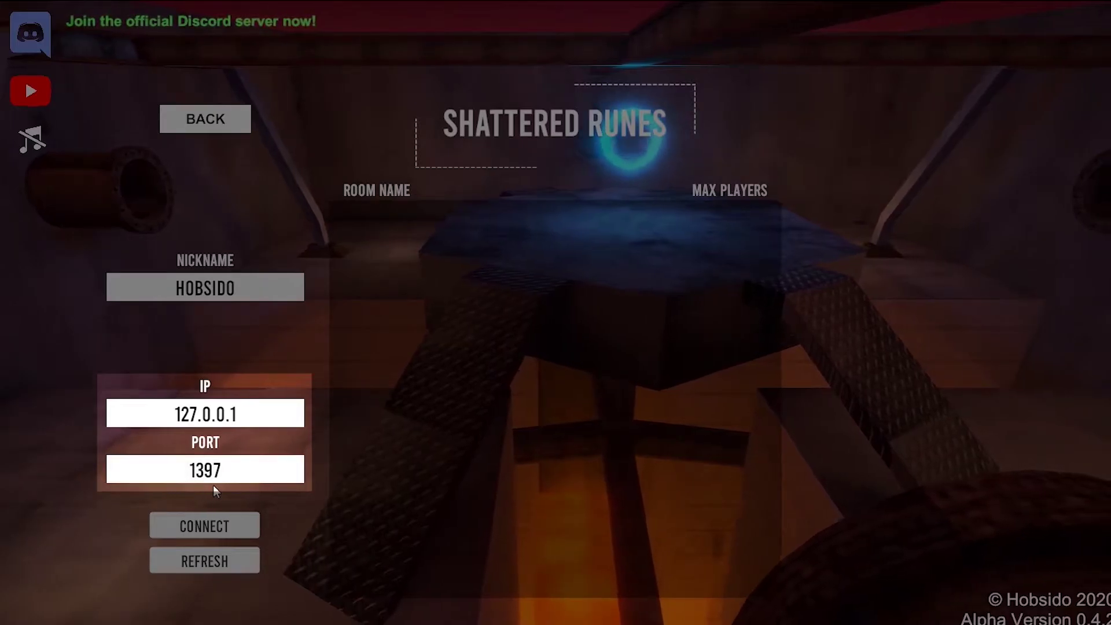
left_click(209, 527)
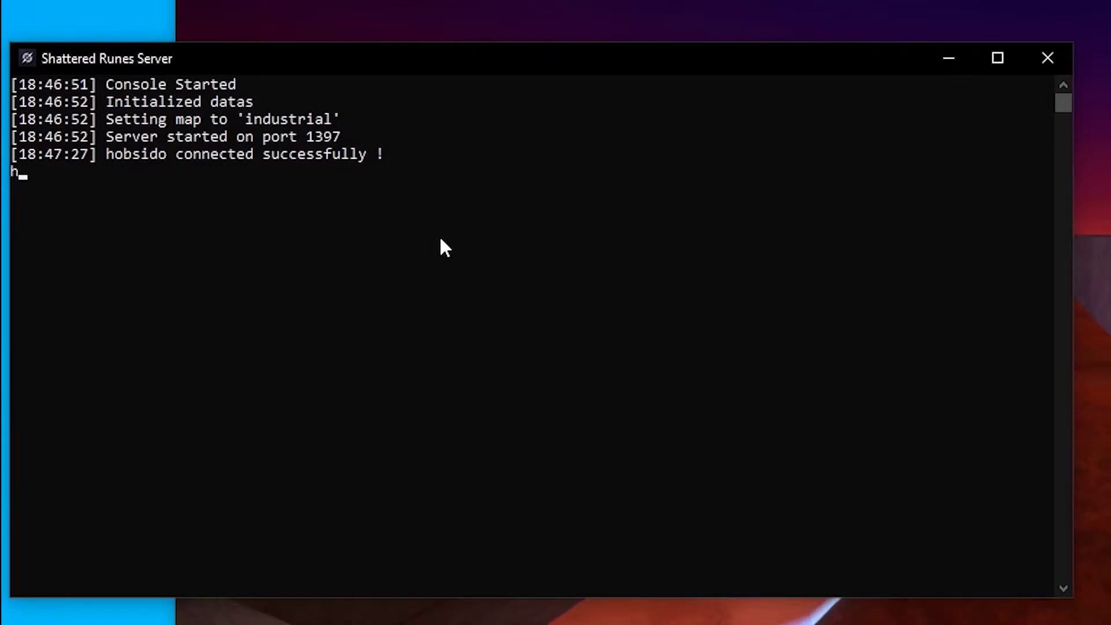
Run help in the server console to show the available commands, and run list to show the connected players
key("Return")
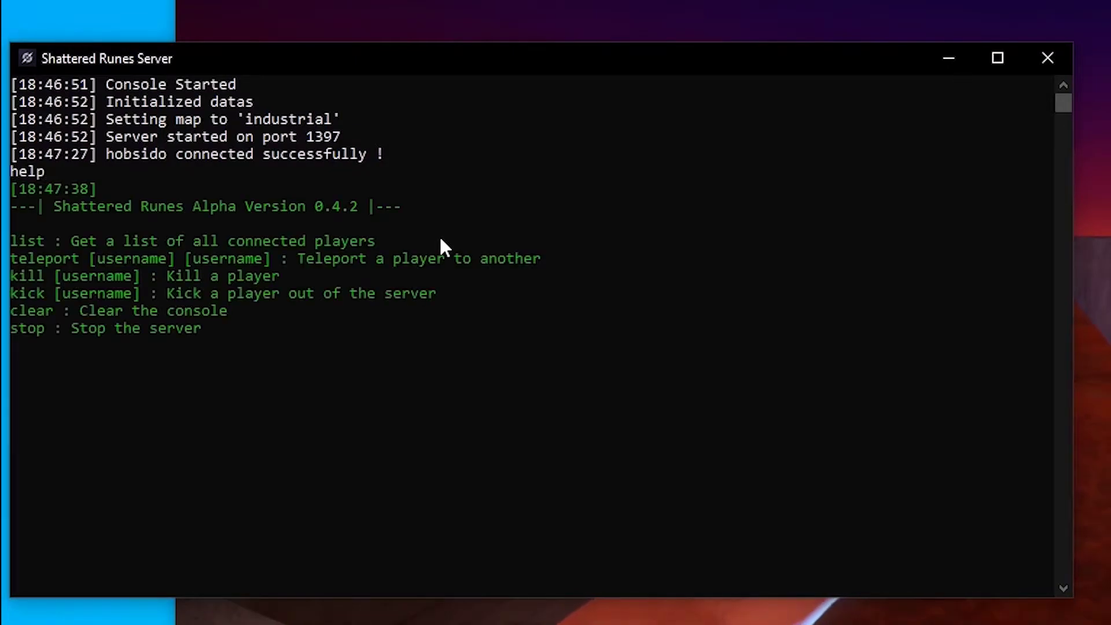
type("list")
key("Return")
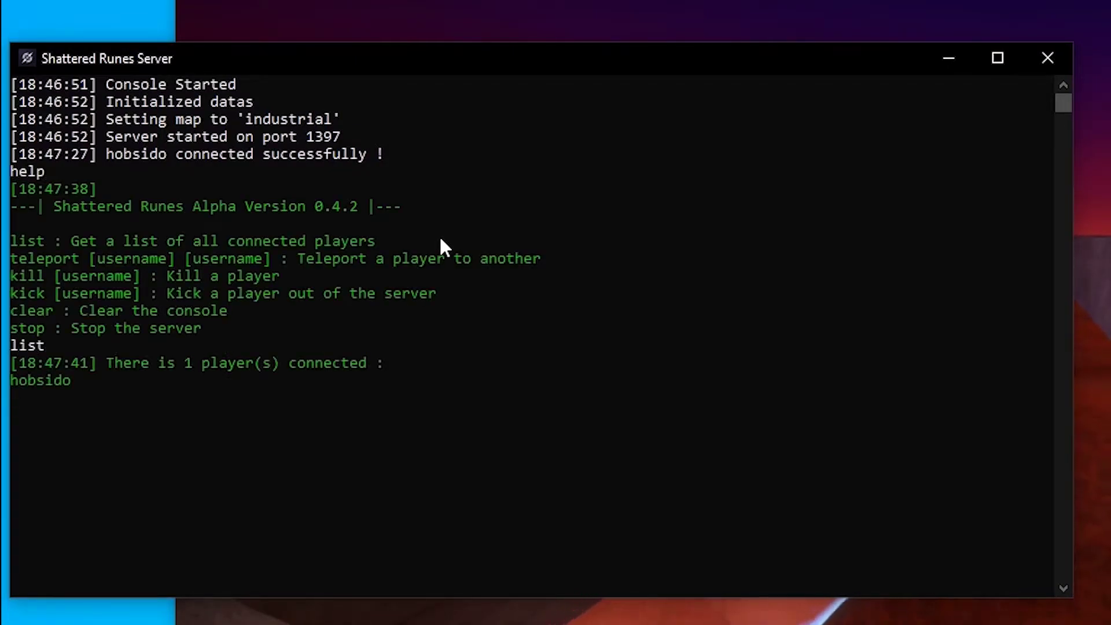
Kick the connected player through the server console and stop the server
type("kick hobsido")
key("Return")
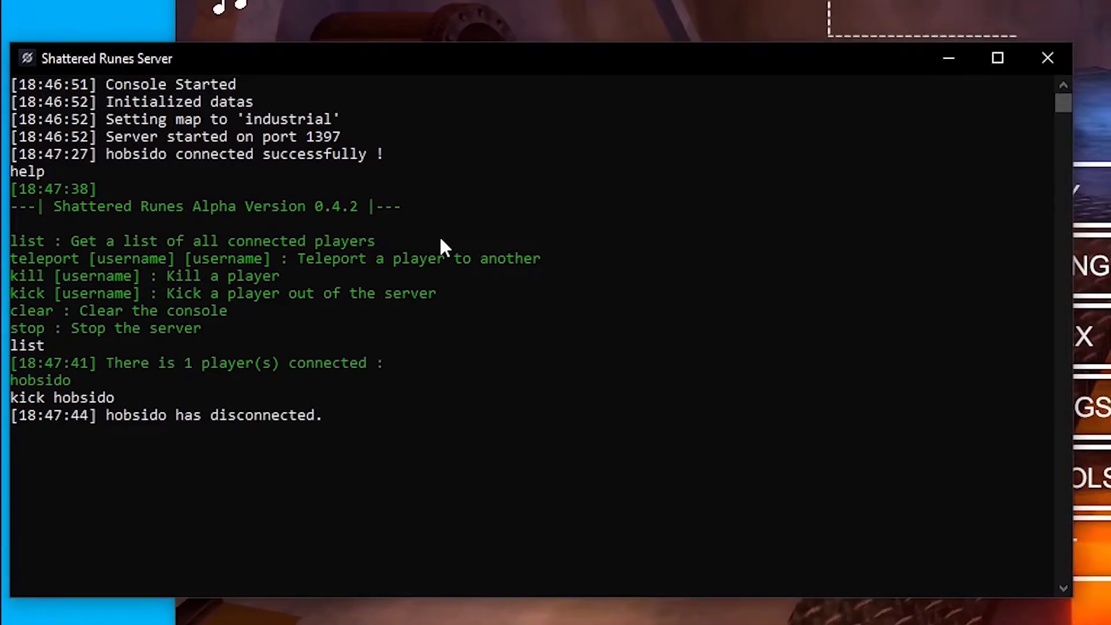
type("stop")
key("Return")
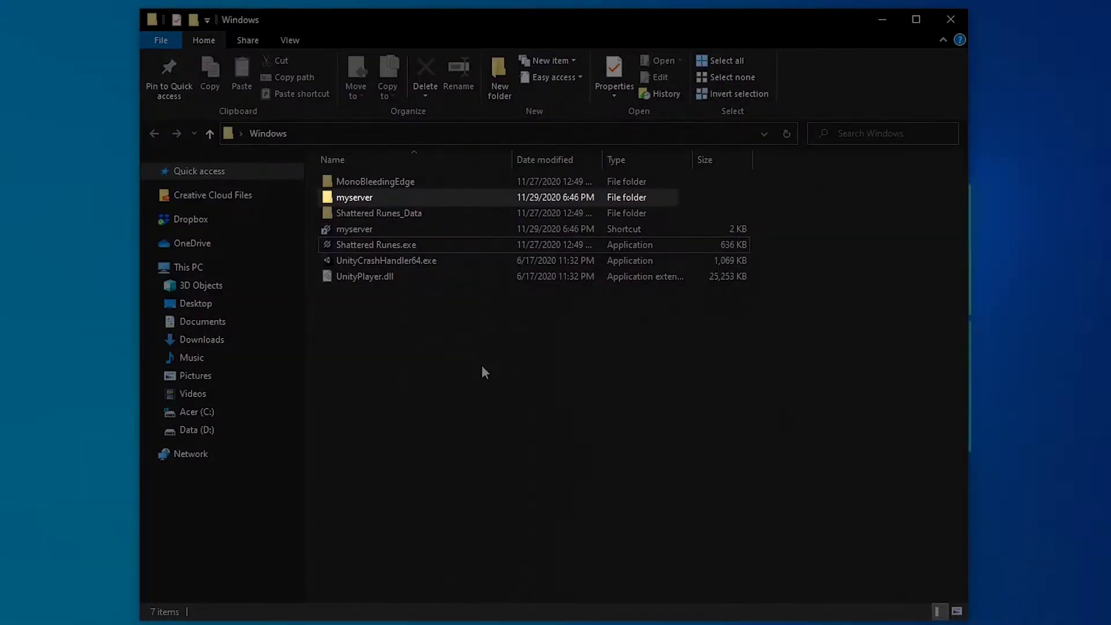
Open serverSettings.json from the myserver folder and set the server's Name value to "my server"
double_click(401, 200)
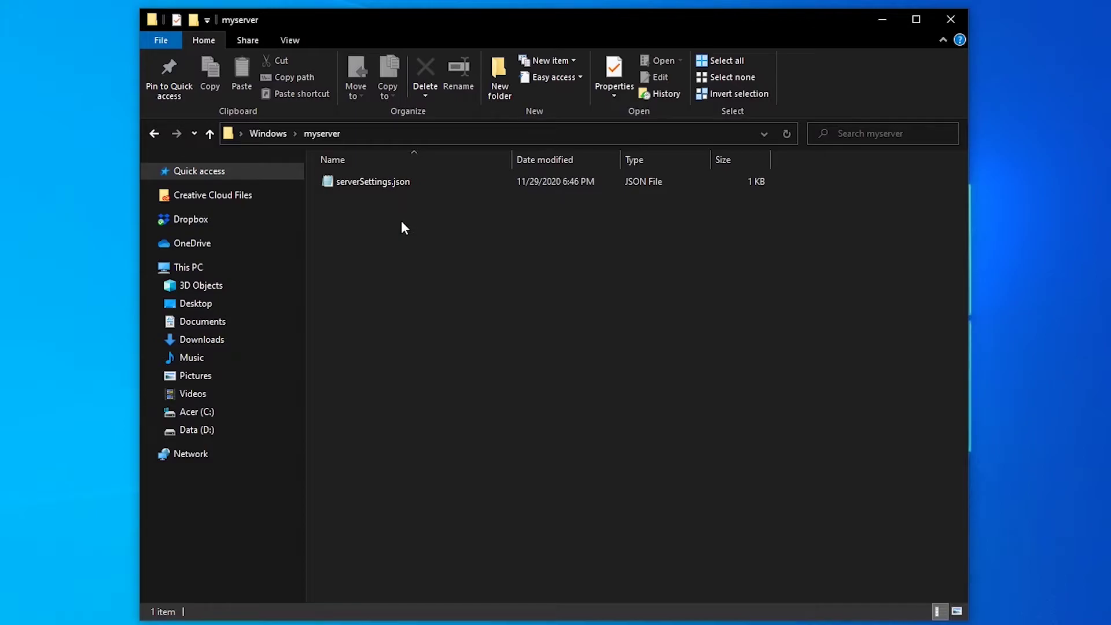
double_click(416, 183)
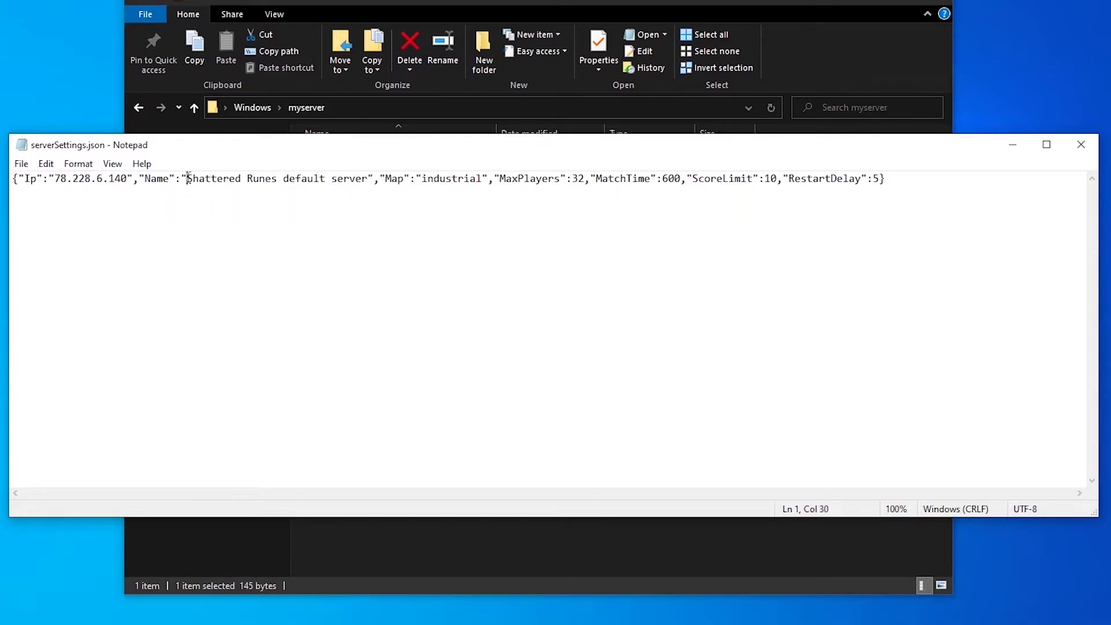
left_click_drag(187, 178, 348, 178)
type("my server")
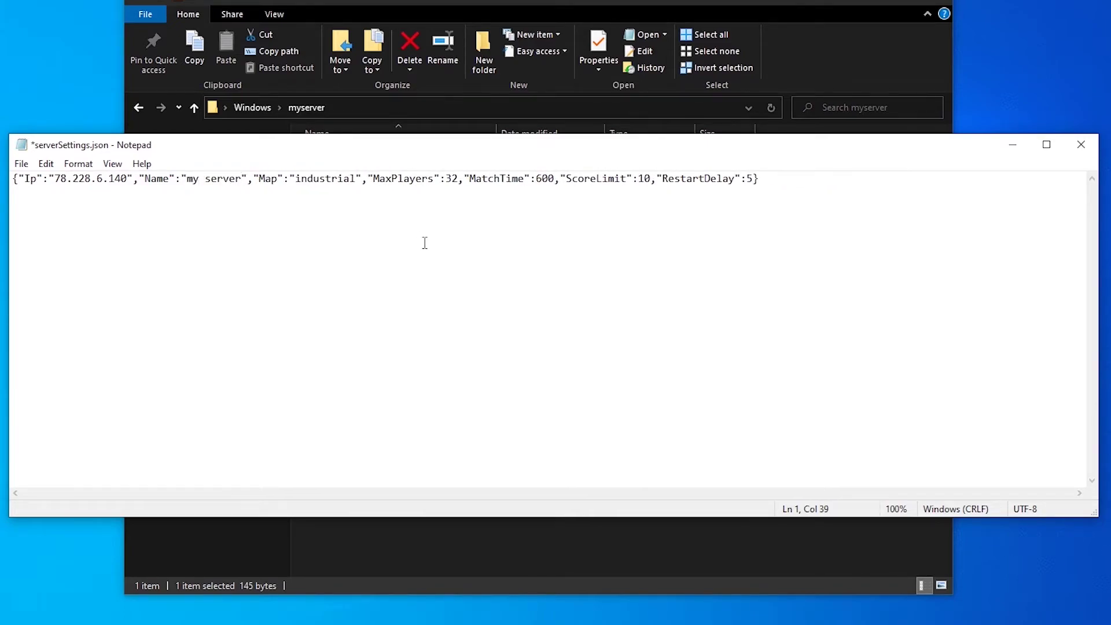
Set MaxPlayers to 8 and MatchTime to 180 in serverSettings.json, and save and close the file
type("8")
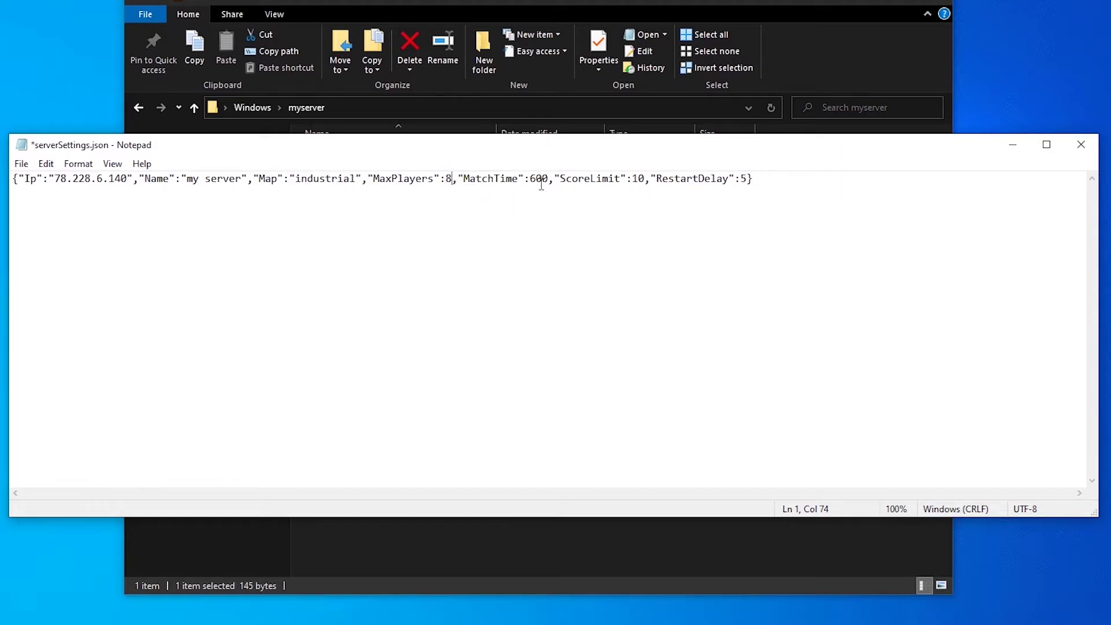
type("180")
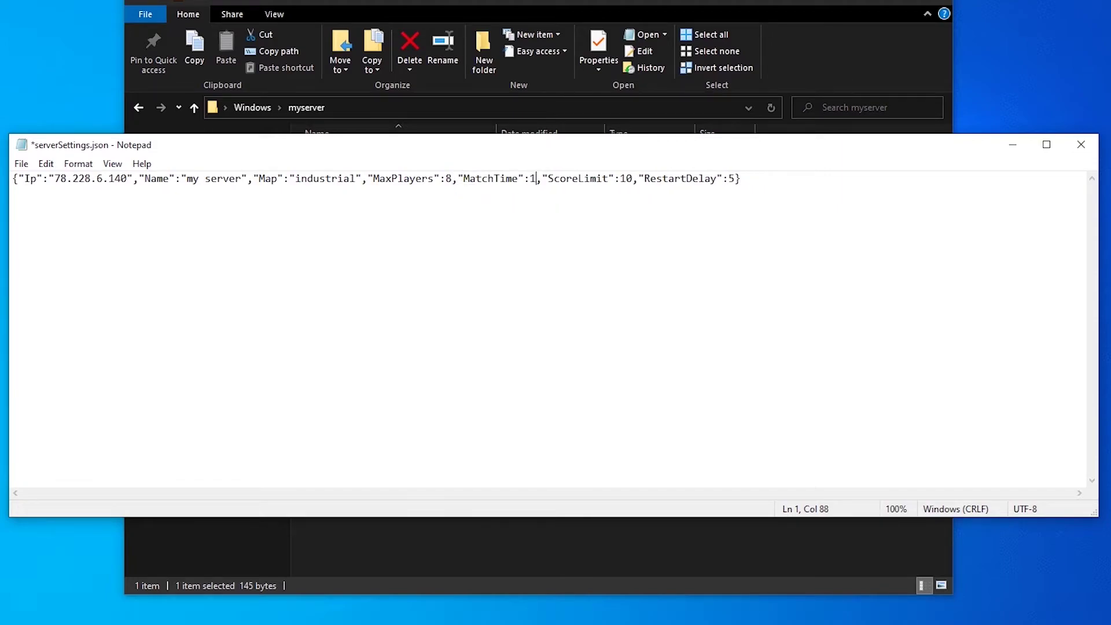
left_click(24, 164)
left_click(47, 231)
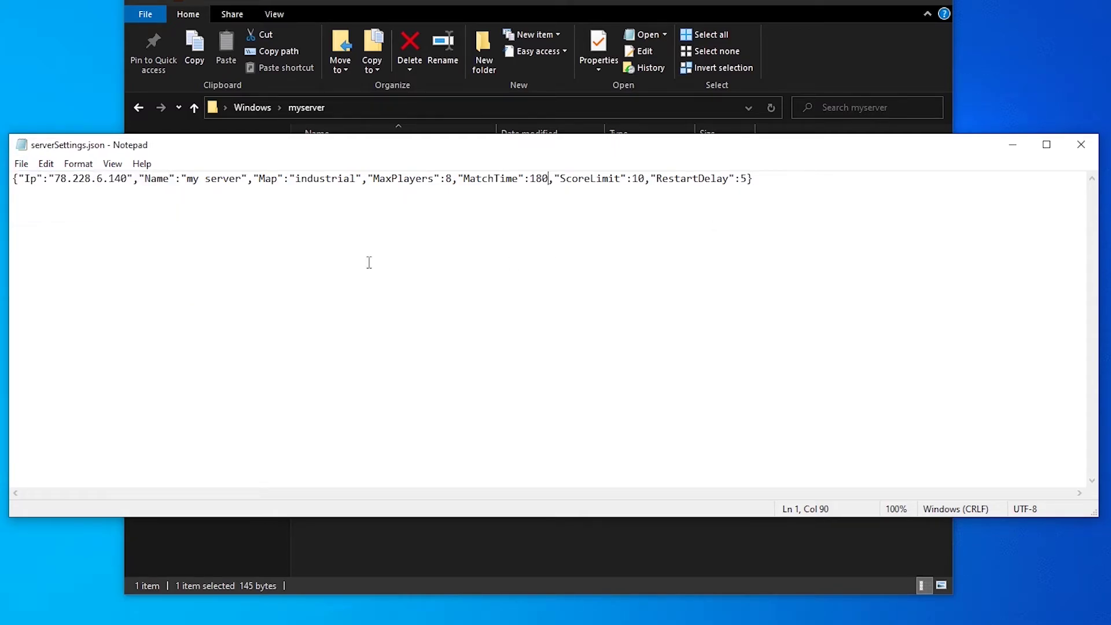
left_click(1080, 144)
Return to the Windows folder and start the server from the myserver shortcut
left_click(253, 107)
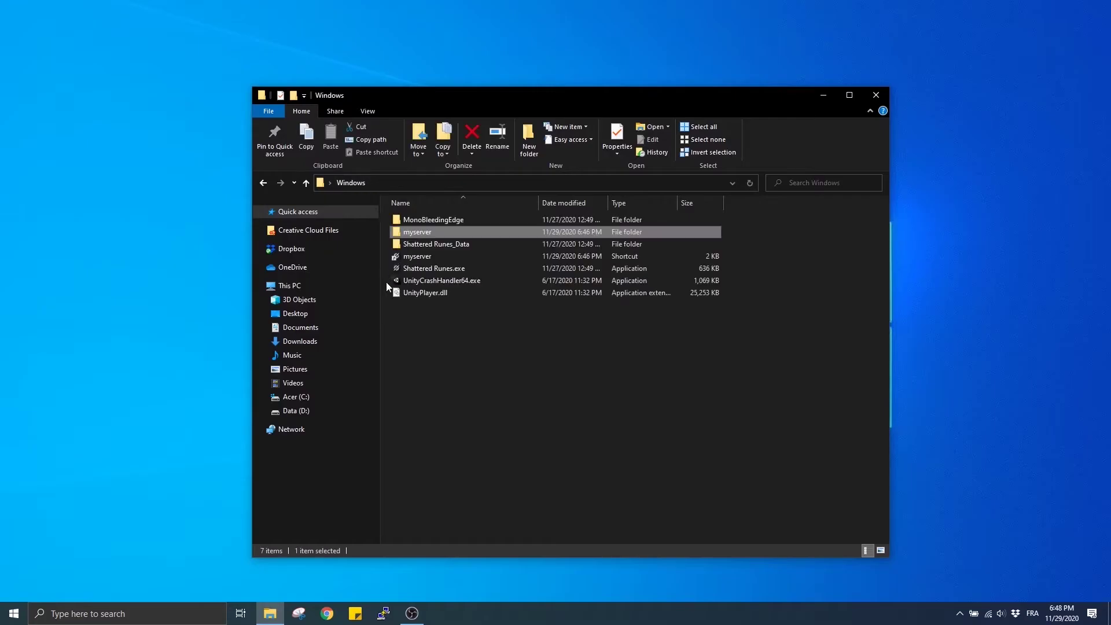
double_click(418, 256)
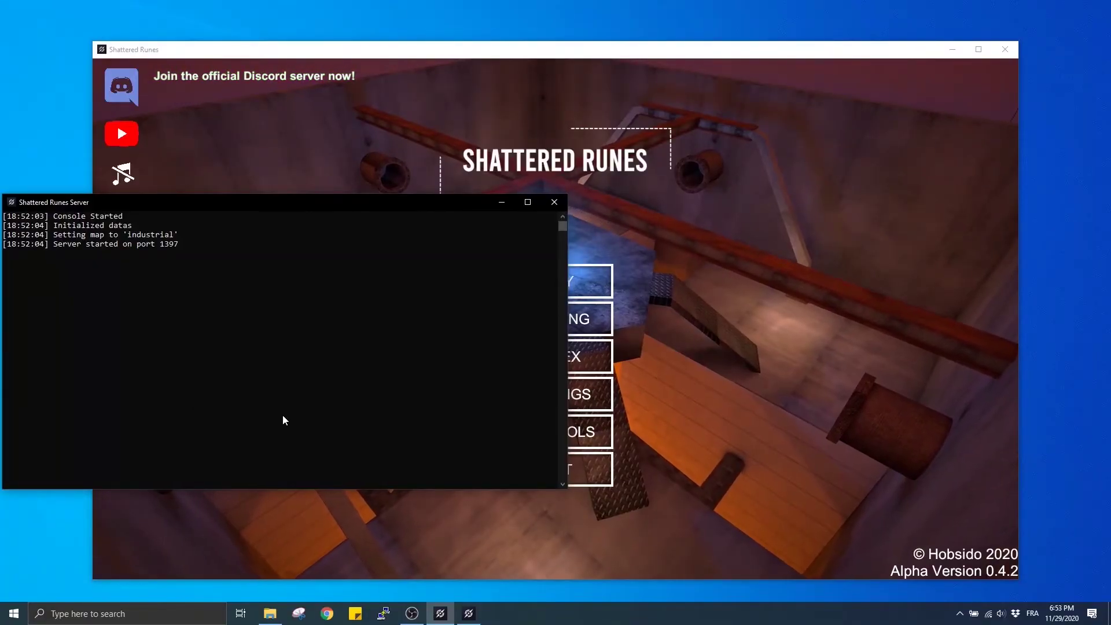
Switch to the Shattered Runes game, show its list of playable servers and refresh the list
left_click(644, 332)
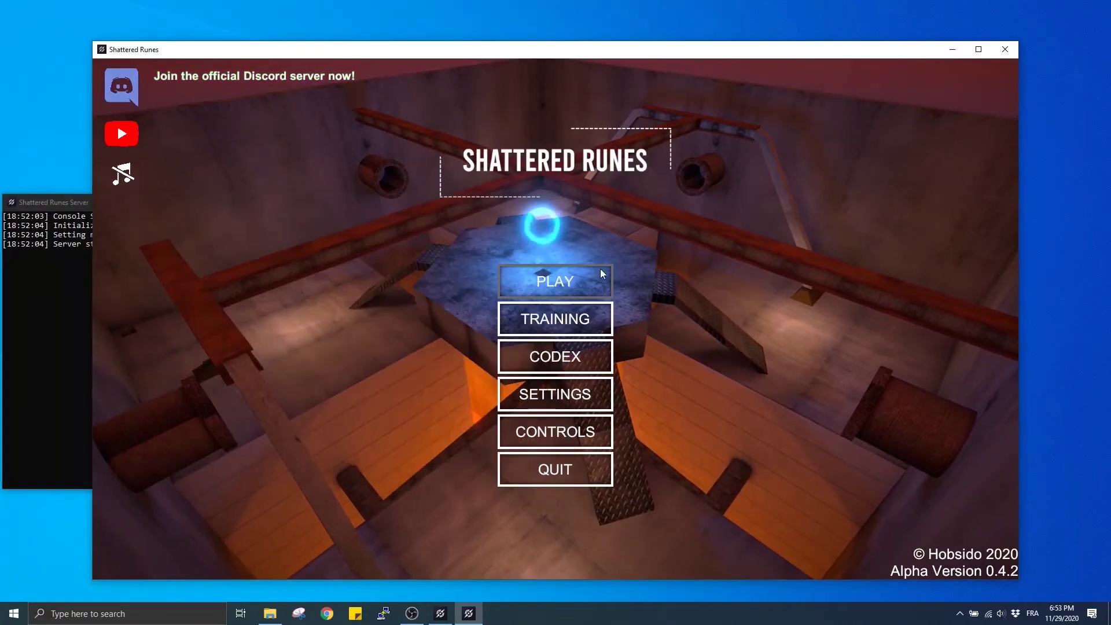
left_click(559, 283)
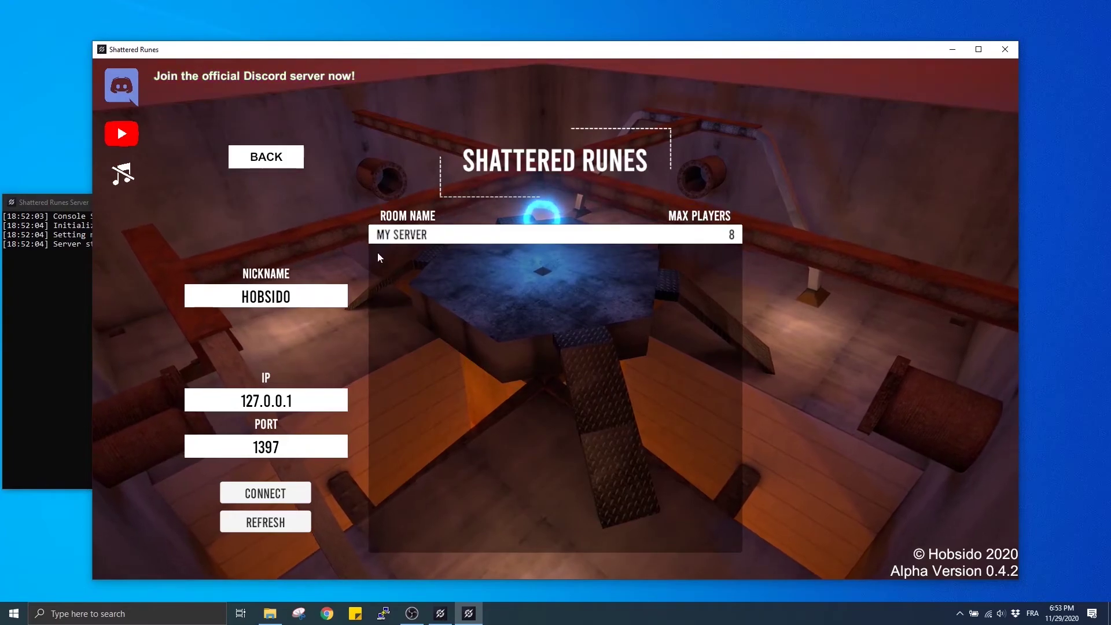
left_click(264, 522)
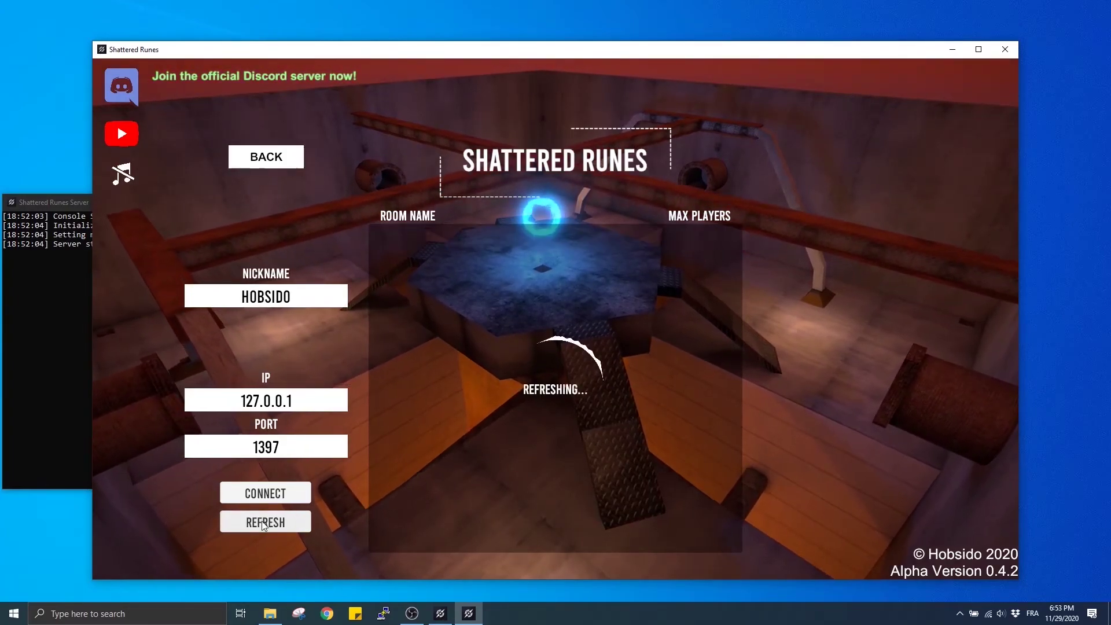
left_click(264, 523)
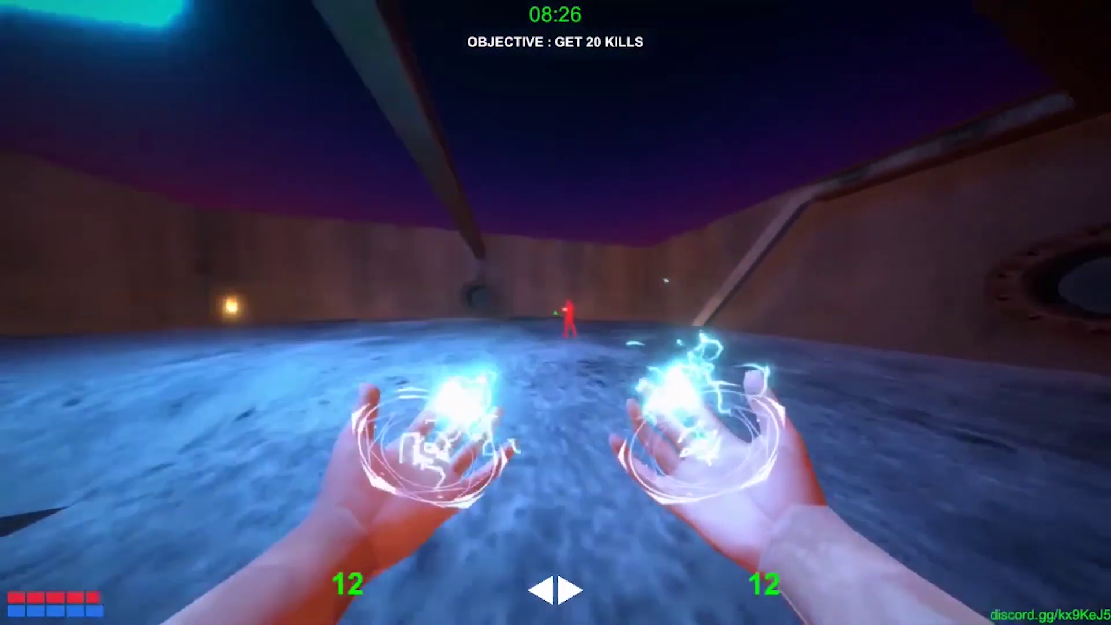
left_click(555, 312)
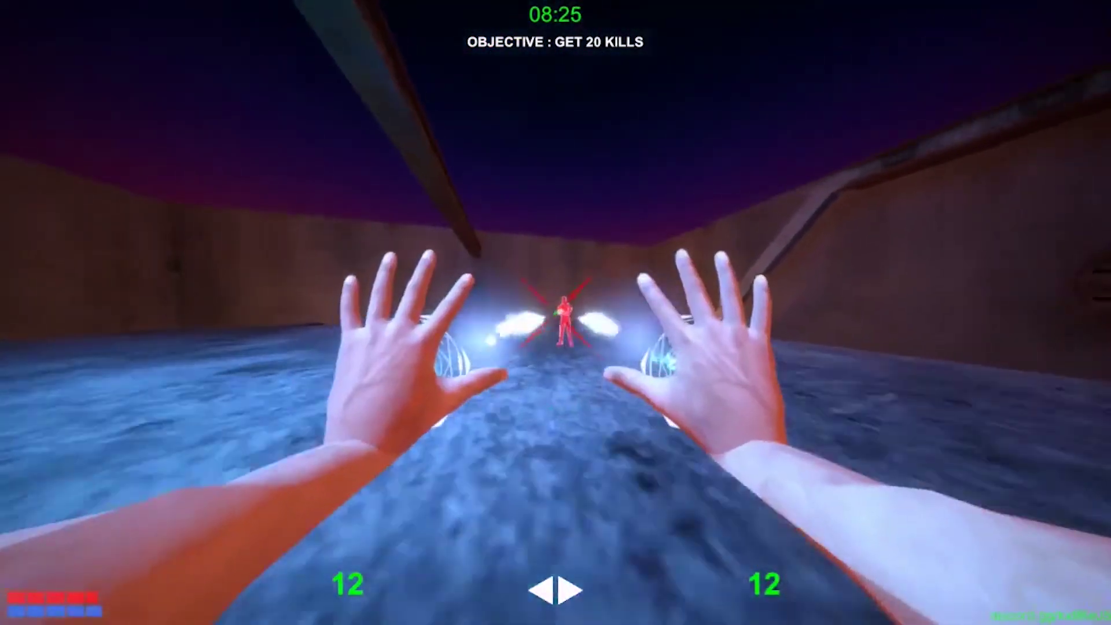